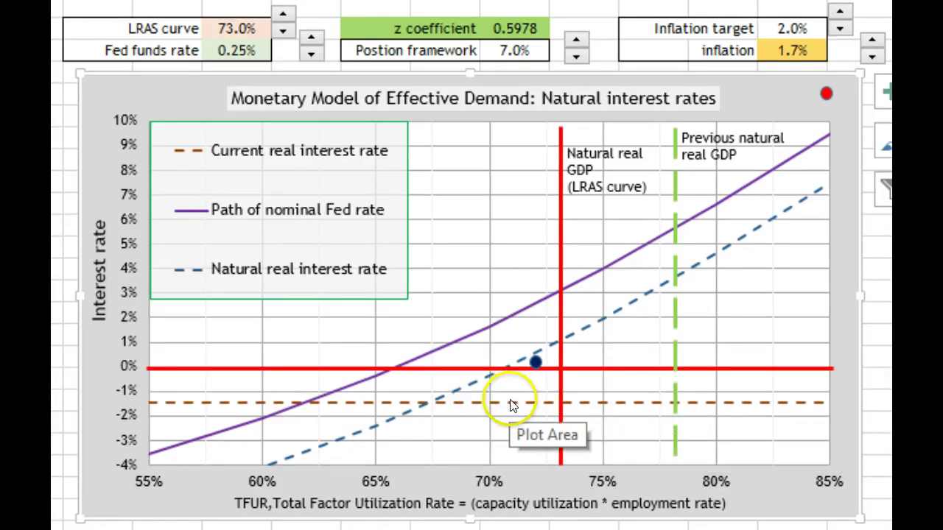
Finish placing and labelling the red 73% LRAS natural real GDP line on the chart
mouse_move(517, 409)
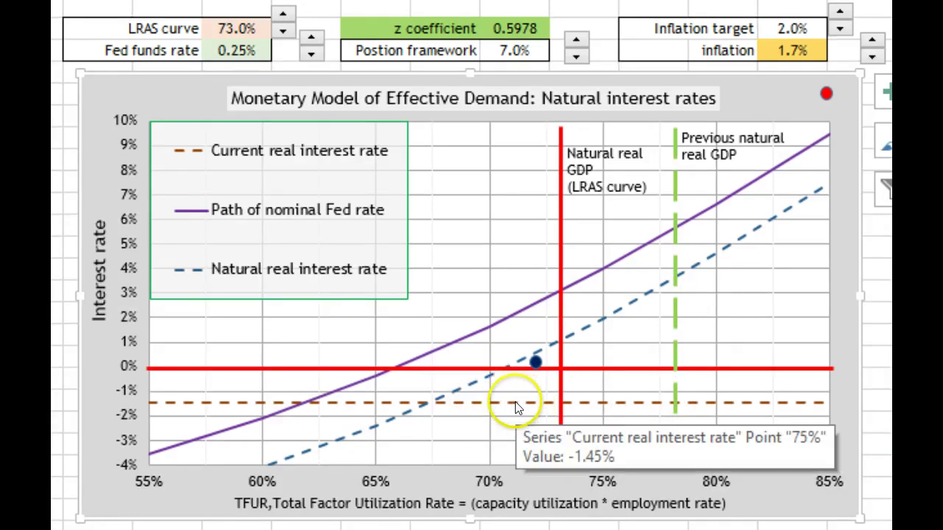
left_click(543, 347)
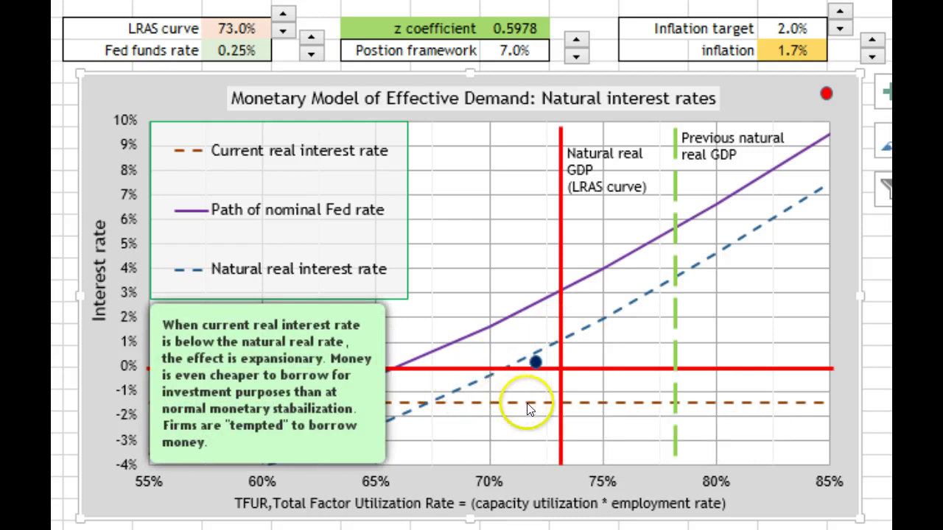
mouse_move(522, 402)
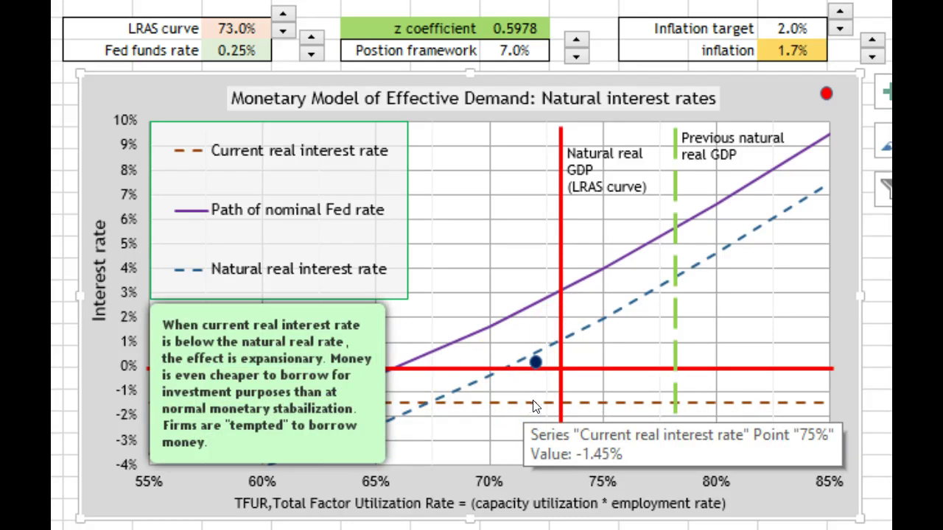
left_click(538, 351)
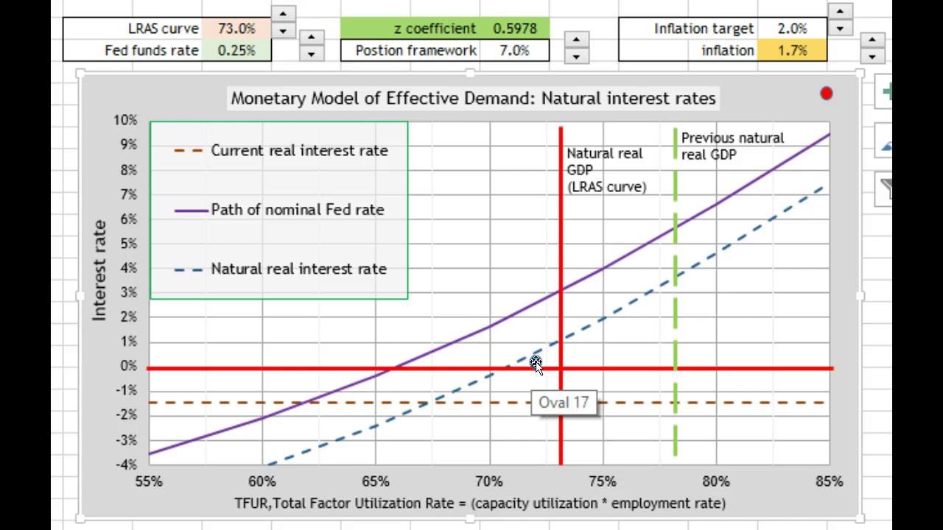
left_click_drag(535, 363, 532, 405)
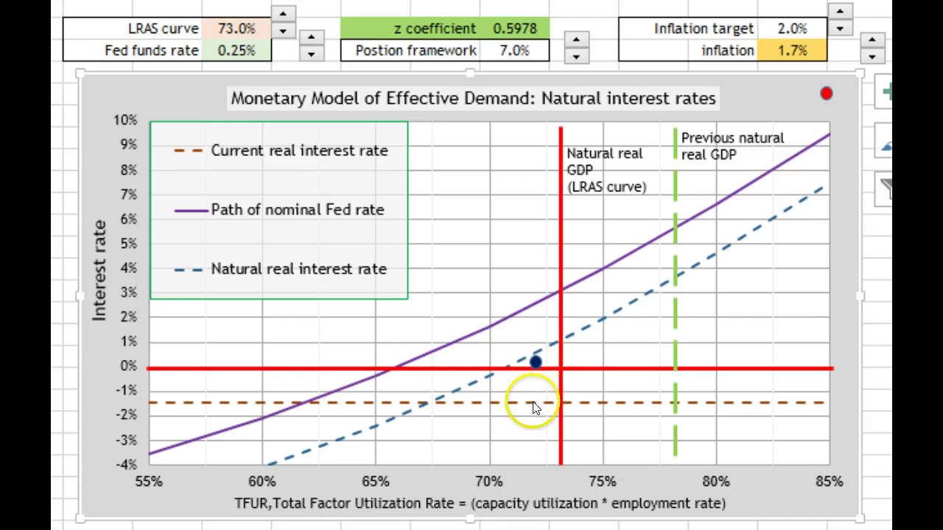
mouse_move(531, 402)
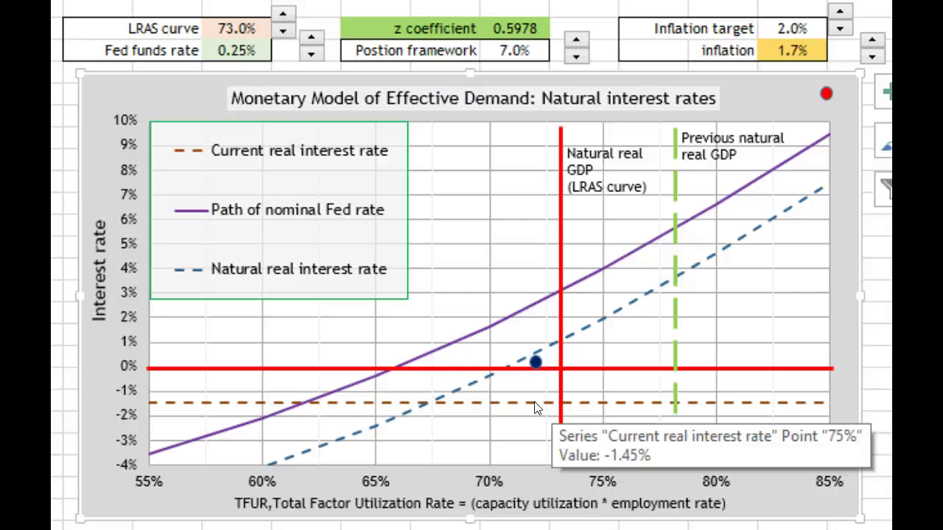
Lower inflation in 0.2-point steps down to -0.1%
left_click(871, 58)
left_click(871, 58)
left_click(871, 59)
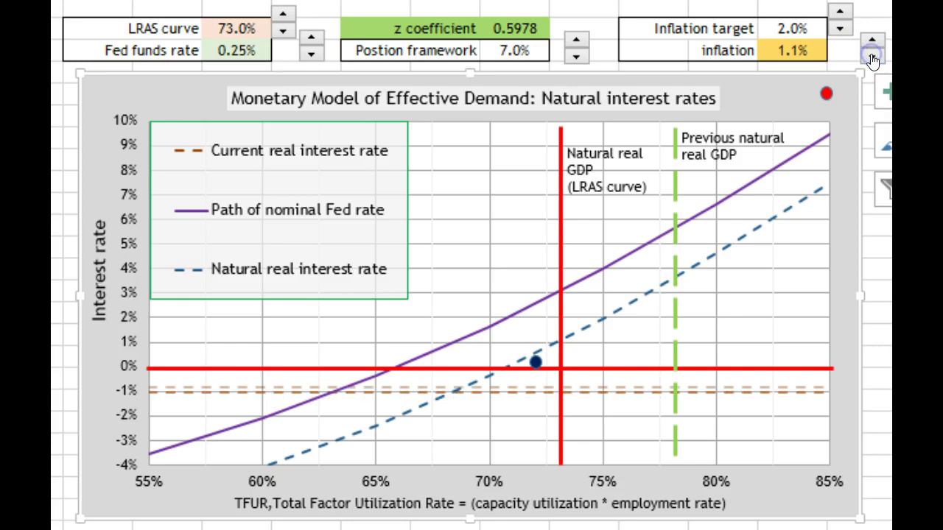
left_click(871, 58)
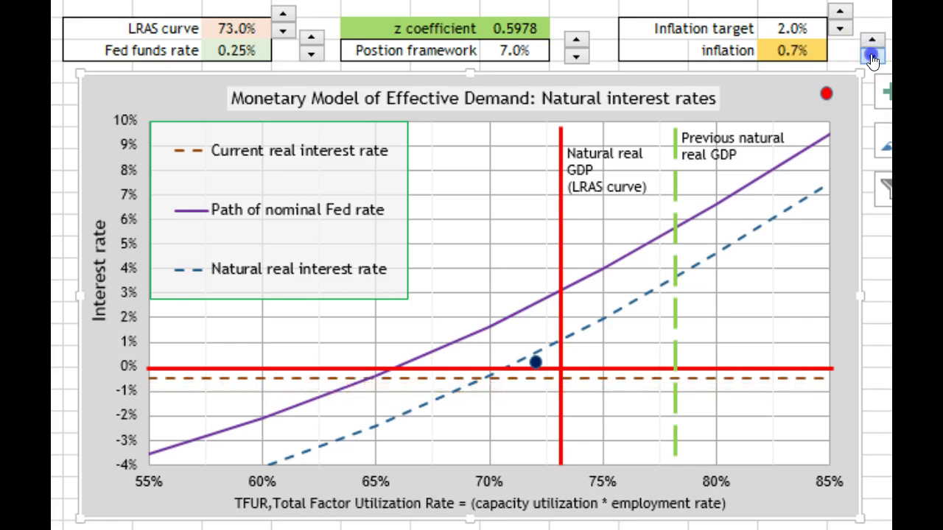
left_click(871, 58)
left_click(871, 58)
left_click(871, 59)
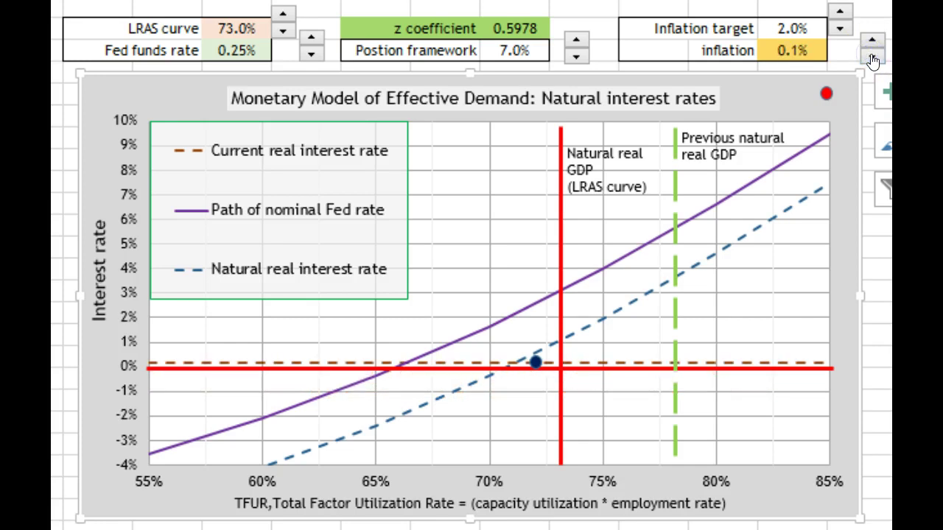
left_click(872, 58)
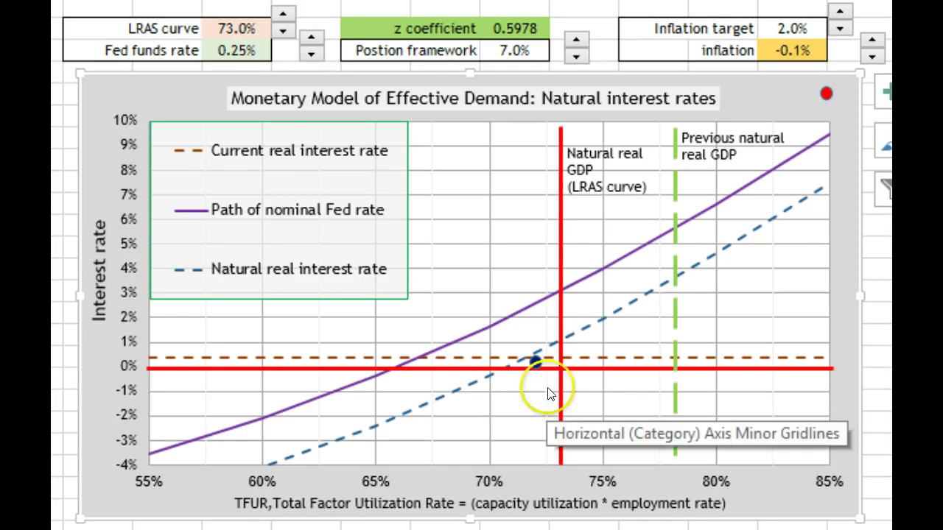
Raise inflation from -0.1% back up to 1.5%
left_click(870, 38)
left_click(870, 38)
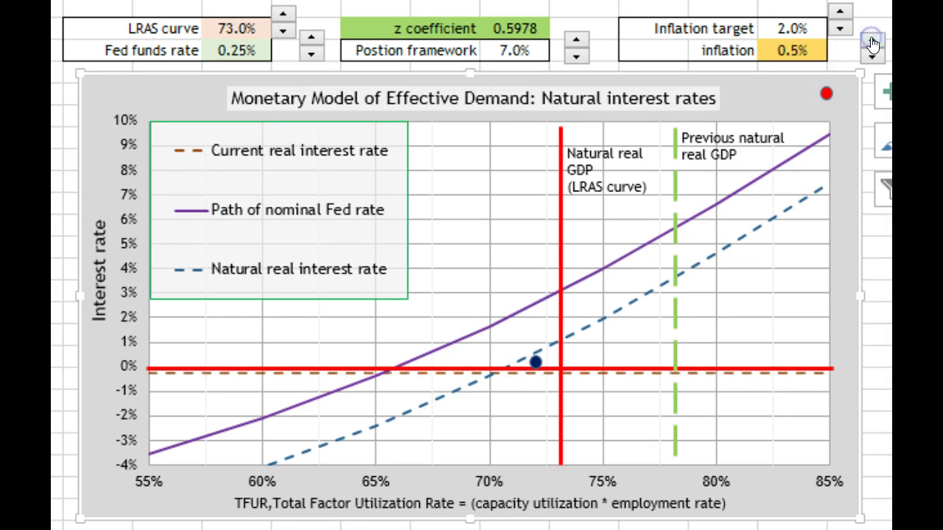
left_click(870, 39)
left_click(870, 38)
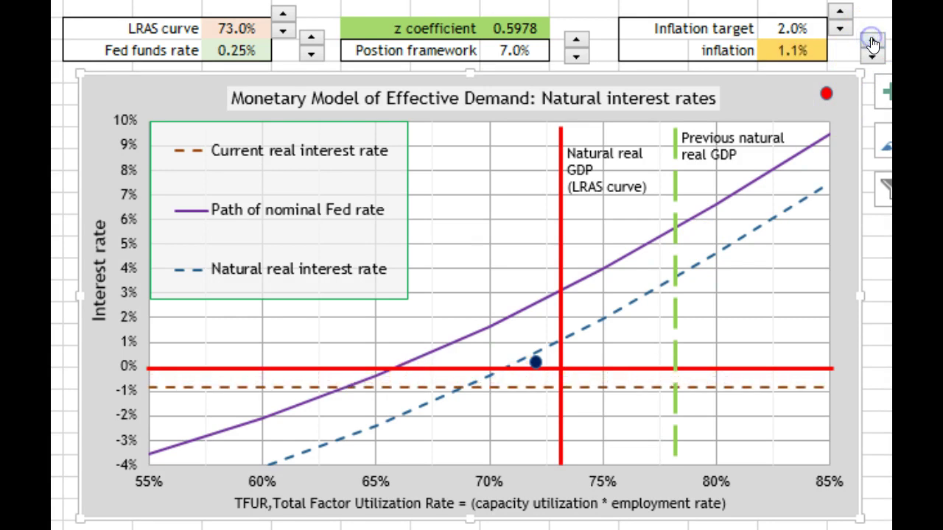
left_click(870, 38)
left_click(871, 38)
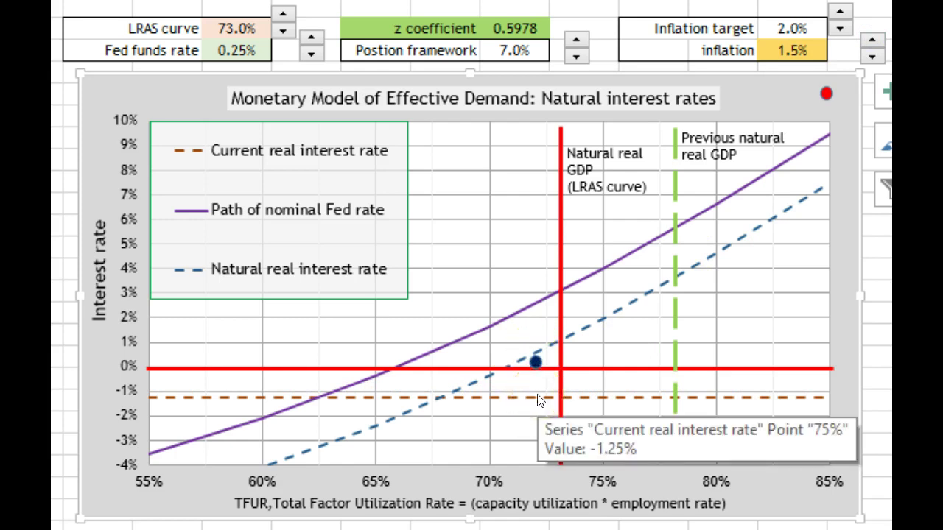
Keep raising inflation from 1.5% to 3.5%
left_click(871, 43)
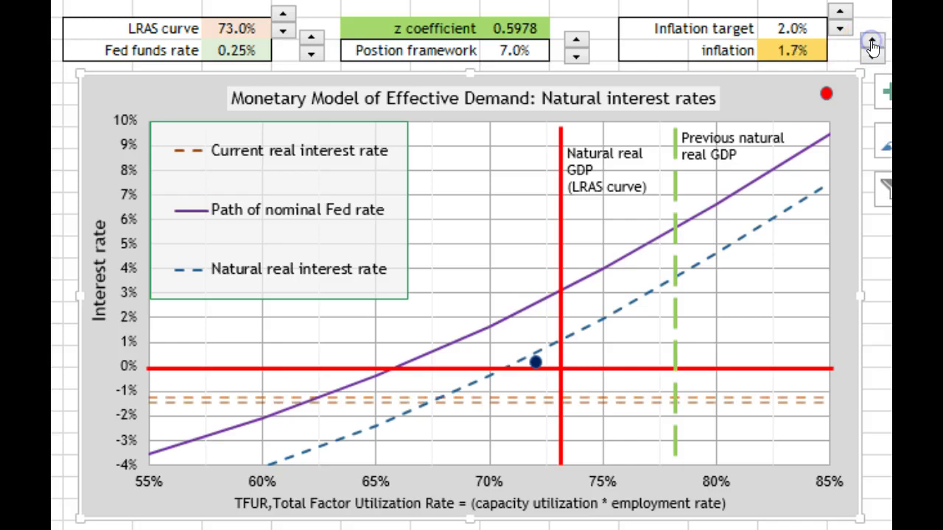
left_click(871, 43)
left_click(871, 42)
left_click(871, 42)
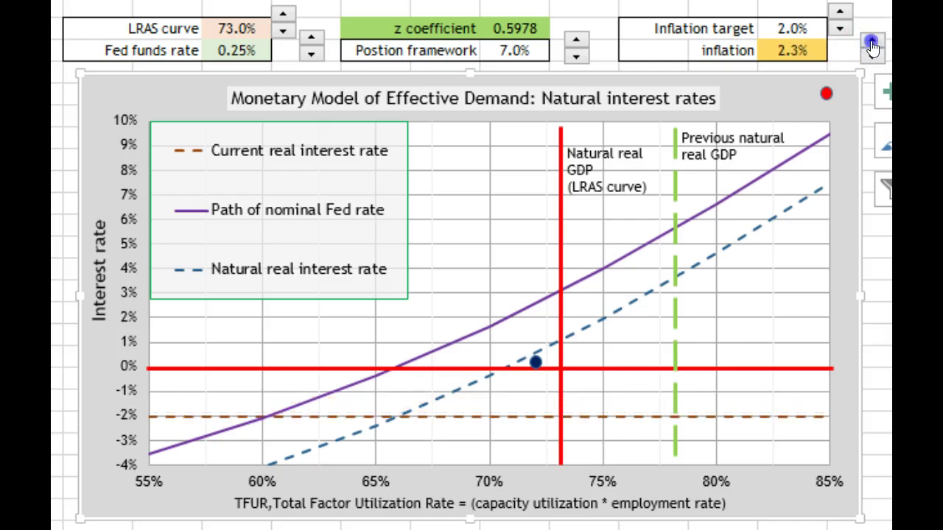
left_click(871, 43)
left_click(872, 42)
left_click(871, 43)
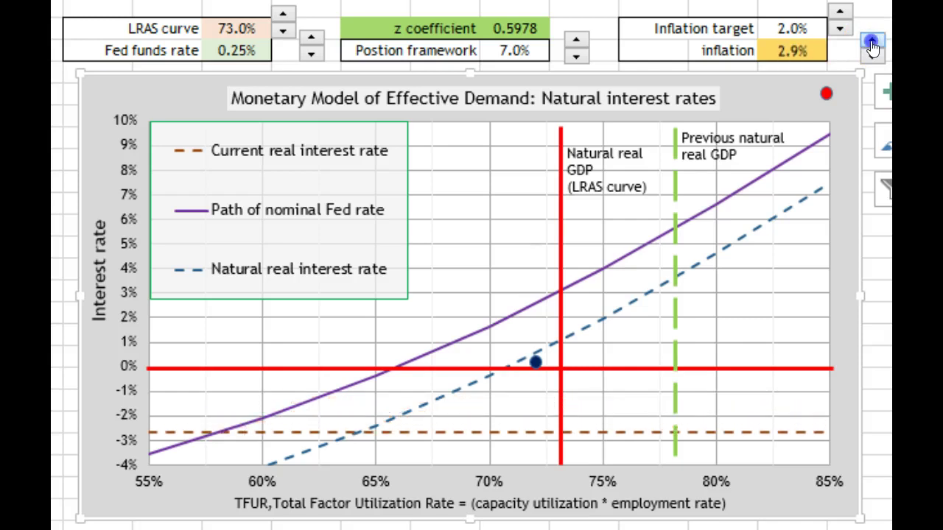
left_click(872, 43)
left_click(871, 43)
left_click(871, 43)
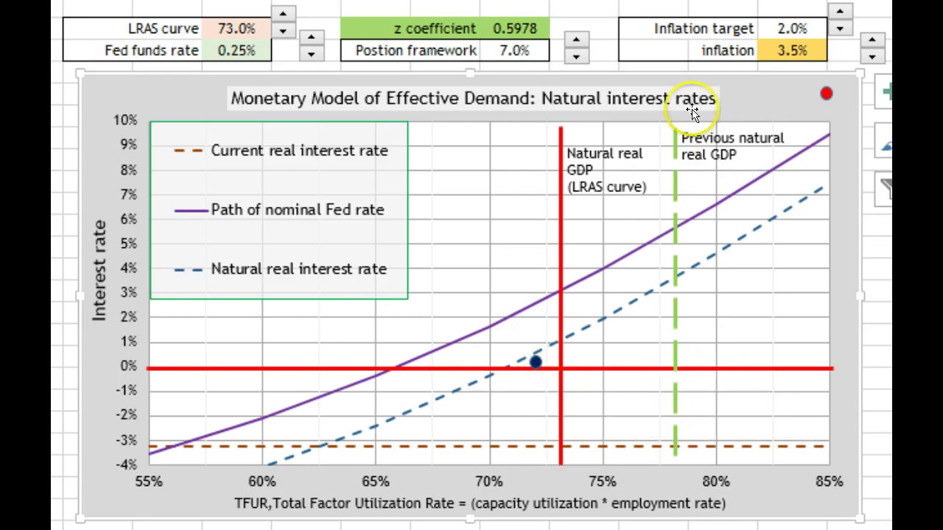
left_click(311, 38)
left_click(310, 39)
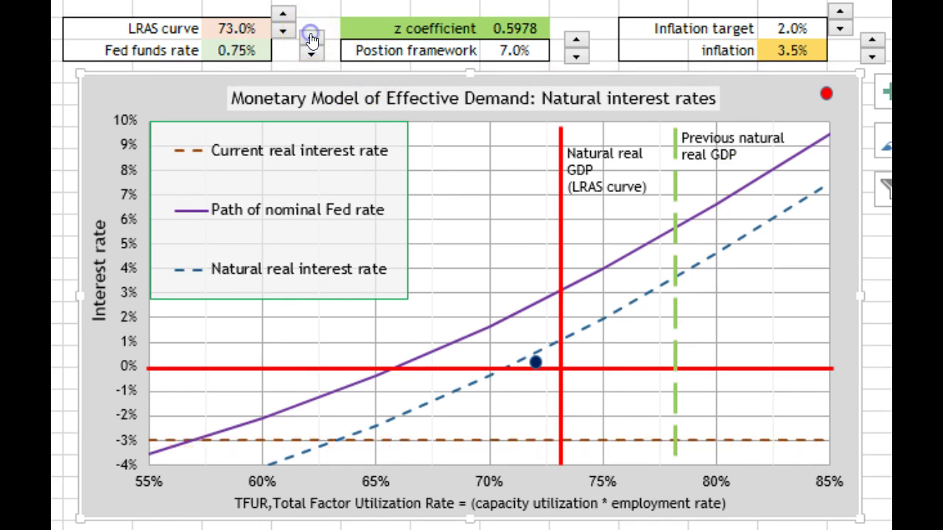
left_click(311, 38)
left_click(311, 38)
left_click(312, 39)
left_click(312, 39)
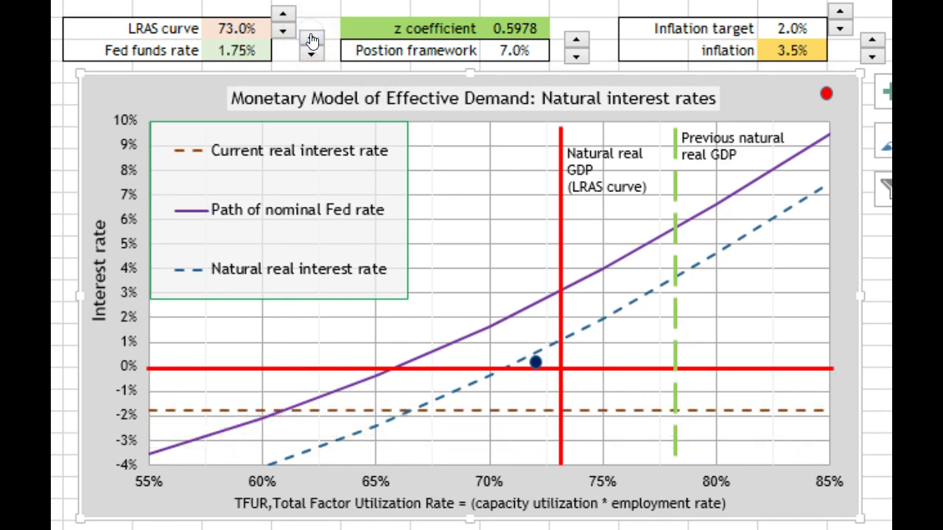
left_click(312, 39)
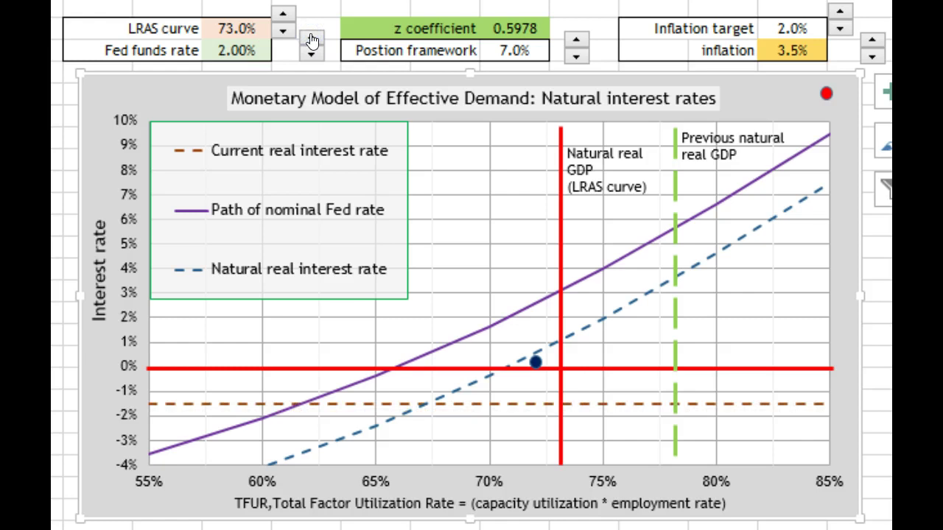
left_click(312, 39)
left_click(312, 39)
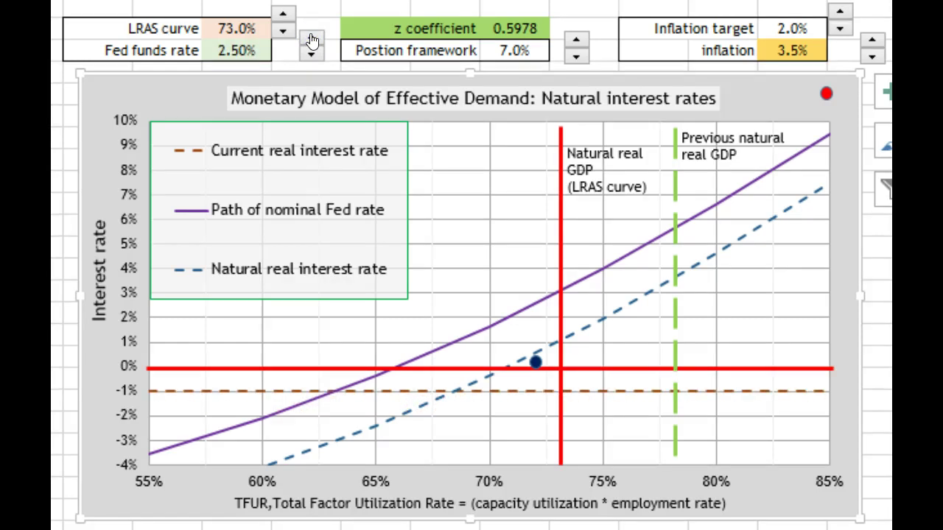
left_click(313, 39)
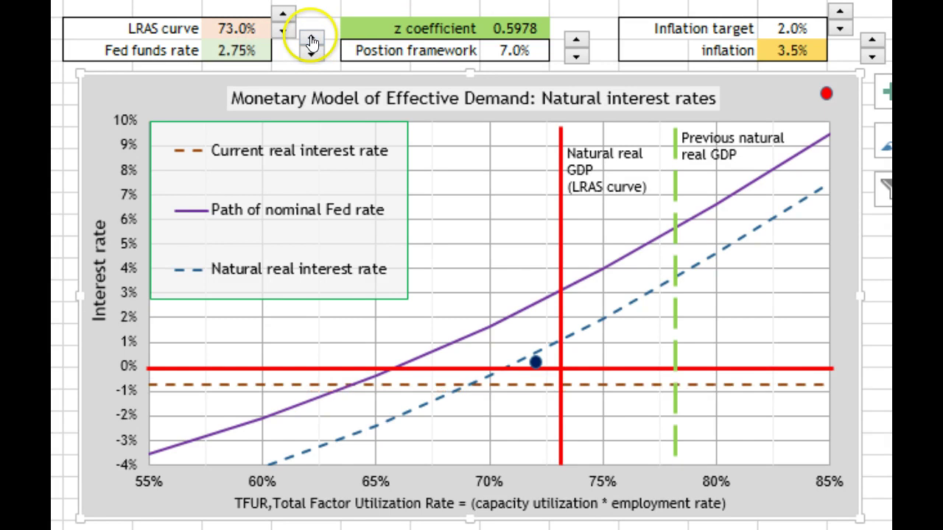
left_click(313, 39)
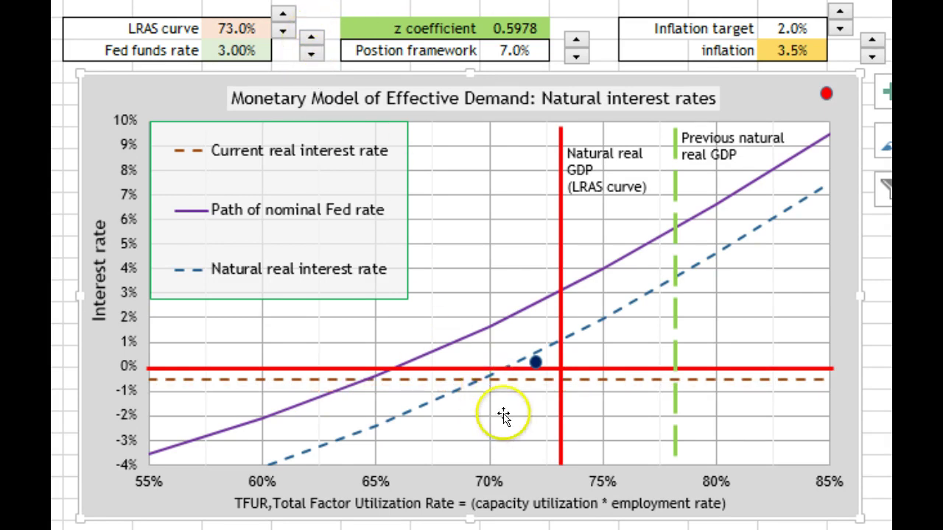
mouse_move(512, 382)
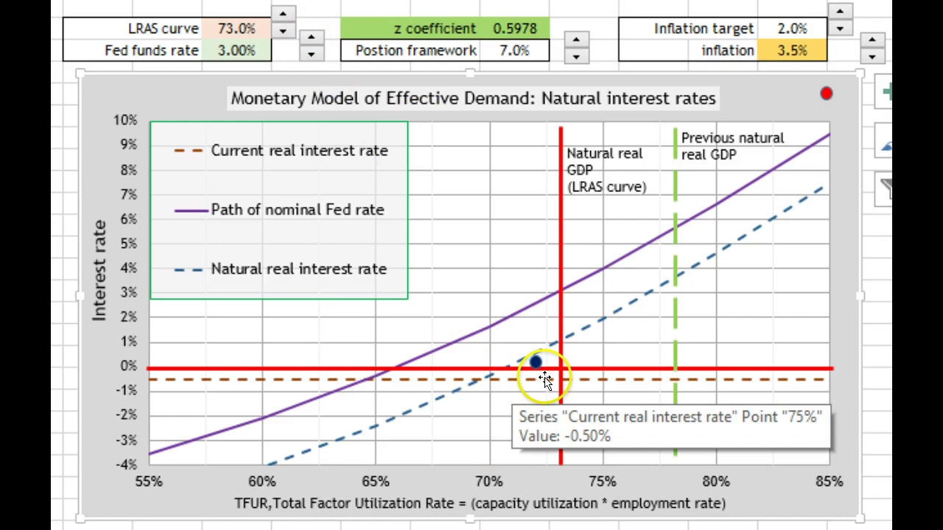
Lower the Fed funds rate to 0.25%
left_click(311, 54)
left_click(311, 55)
left_click(311, 54)
left_click(311, 54)
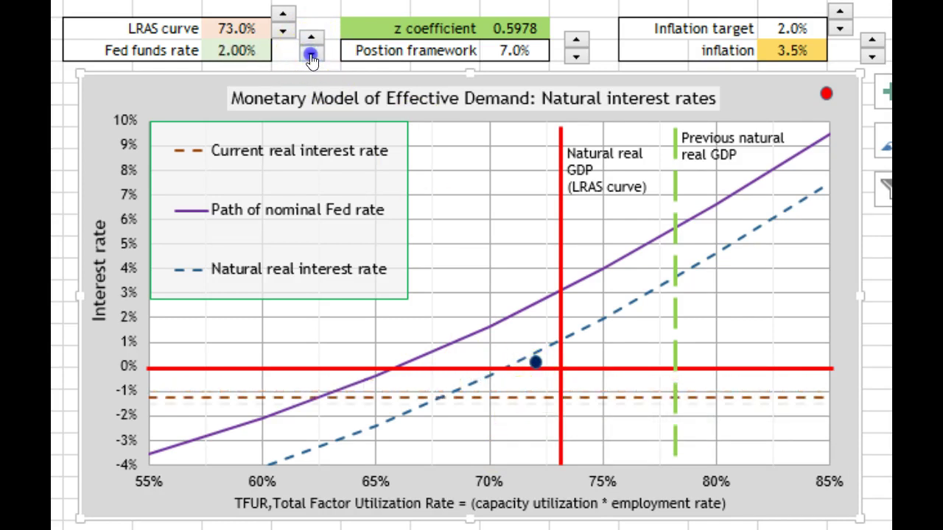
left_click(311, 54)
left_click(311, 54)
left_click(310, 55)
left_click(311, 54)
left_click(310, 54)
left_click(311, 54)
left_click(311, 55)
left_click(311, 55)
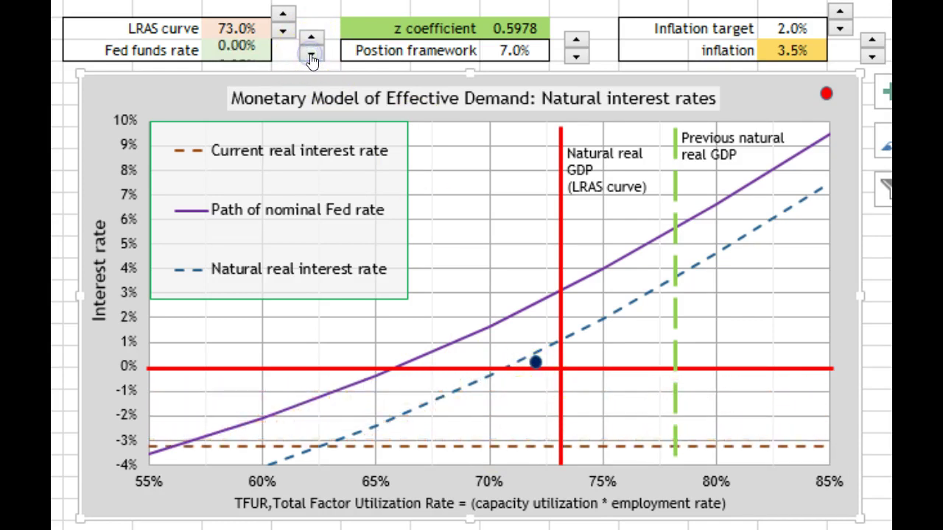
left_click(311, 39)
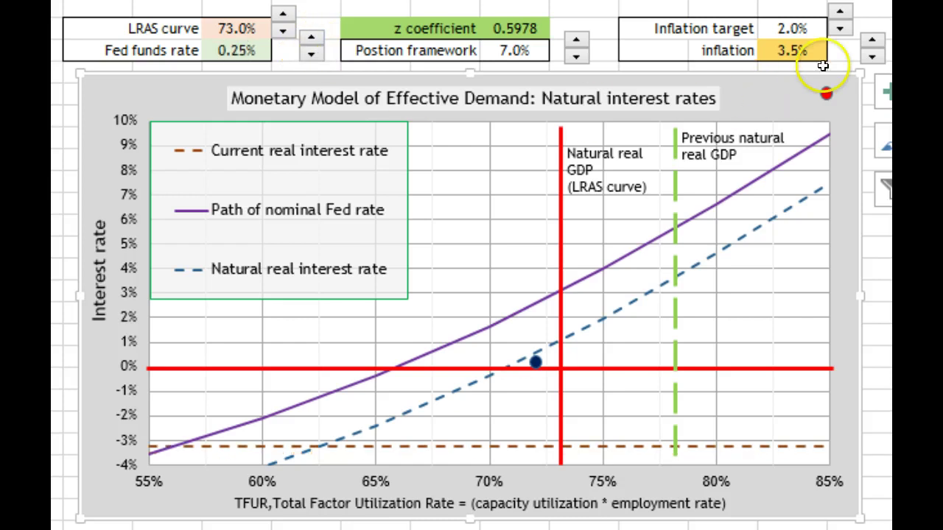
Bring inflation down to 1.7%
left_click(871, 57)
left_click(871, 57)
double_click(871, 57)
double_click(871, 56)
double_click(871, 57)
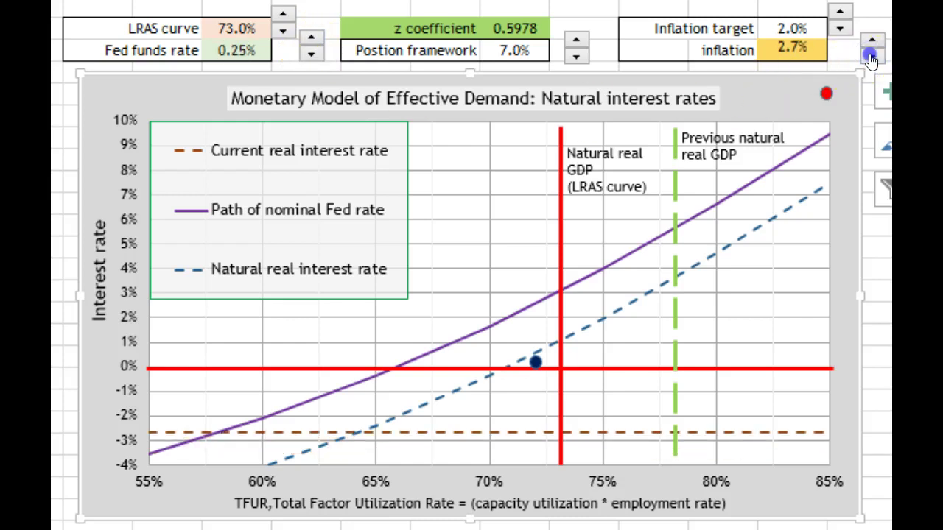
double_click(871, 57)
double_click(871, 57)
double_click(871, 57)
double_click(872, 57)
double_click(871, 56)
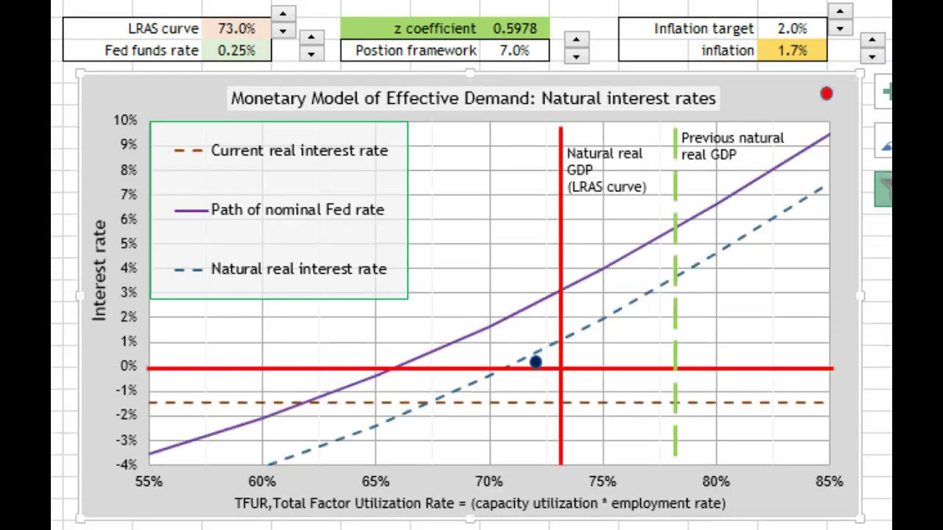
Close the series options so the LRAS natural real rate line appears on the chart
left_click(776, 106)
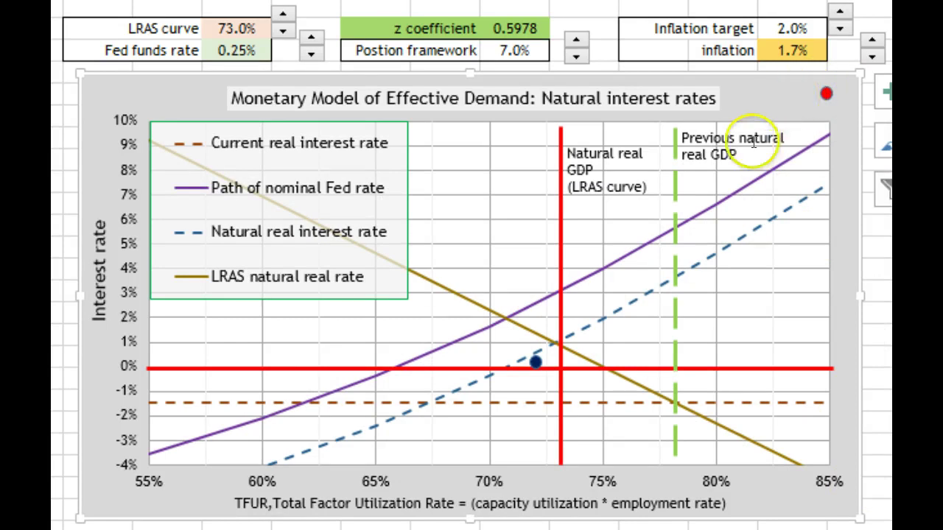
mouse_move(430, 280)
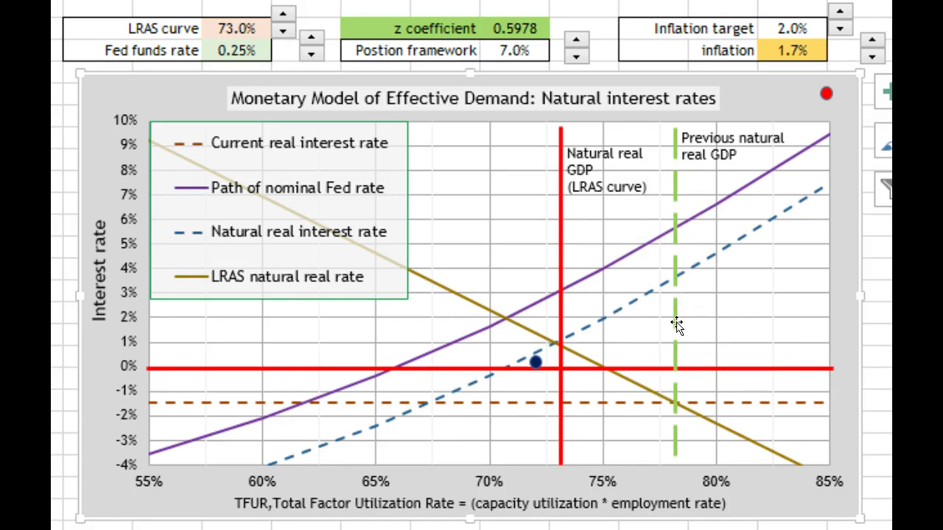
Step the position framework down from 7.0% through zero to -4.0%
left_click(574, 58)
left_click(575, 58)
left_click(574, 58)
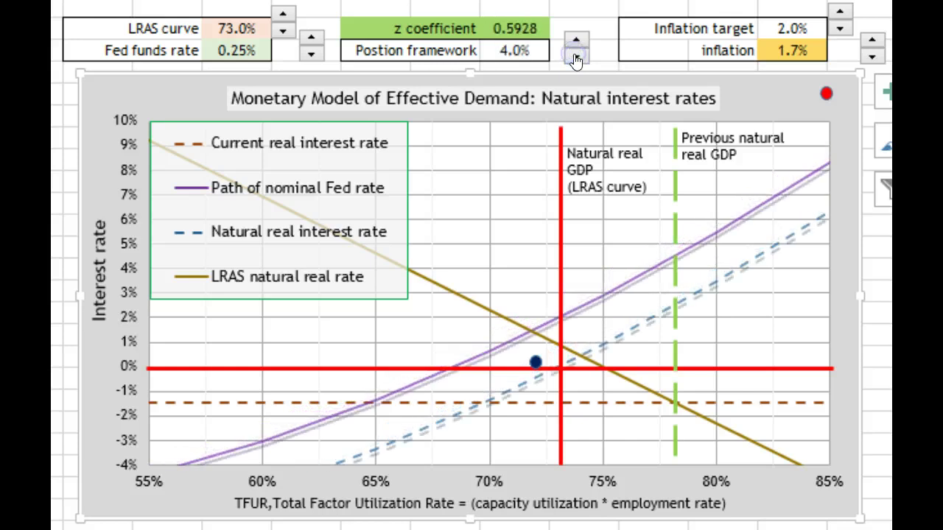
left_click(575, 58)
left_click(575, 58)
left_click(574, 59)
left_click(575, 58)
left_click(574, 58)
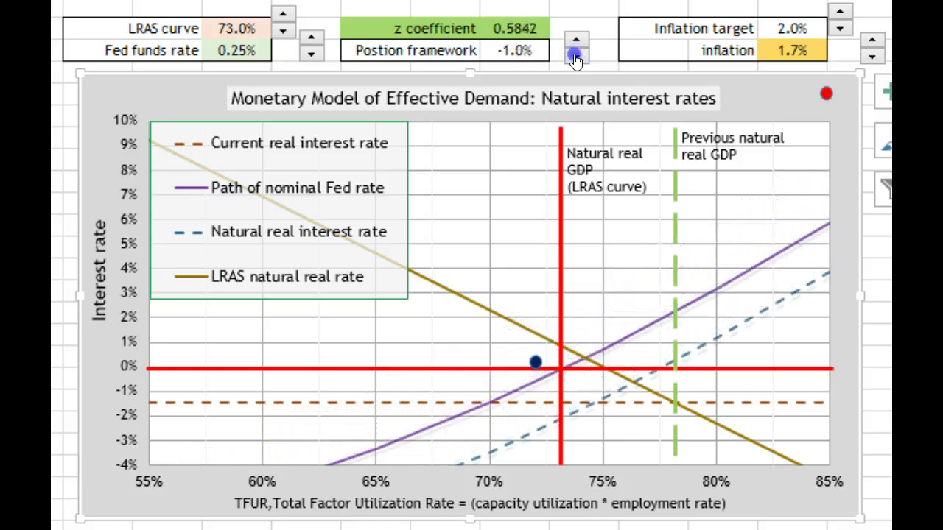
left_click(574, 58)
left_click(574, 58)
left_click(574, 58)
left_click(574, 58)
left_click(575, 58)
left_click(574, 58)
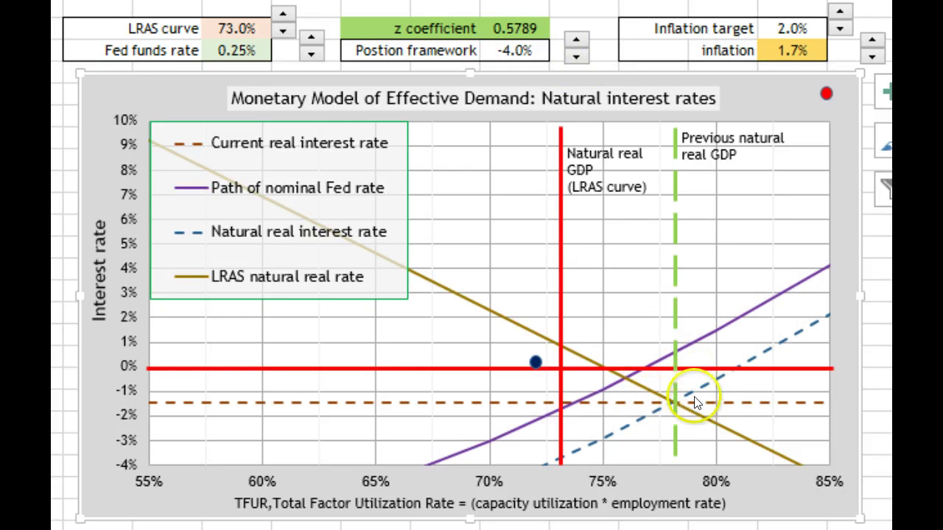
mouse_move(668, 404)
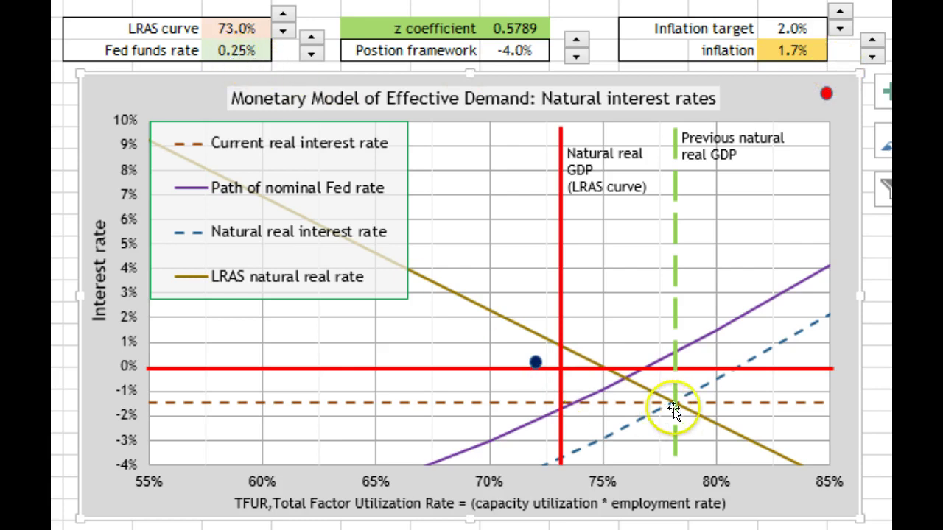
Raise inflation to 2.1%, then select the purple Fed rate line
left_click(871, 42)
left_click(871, 42)
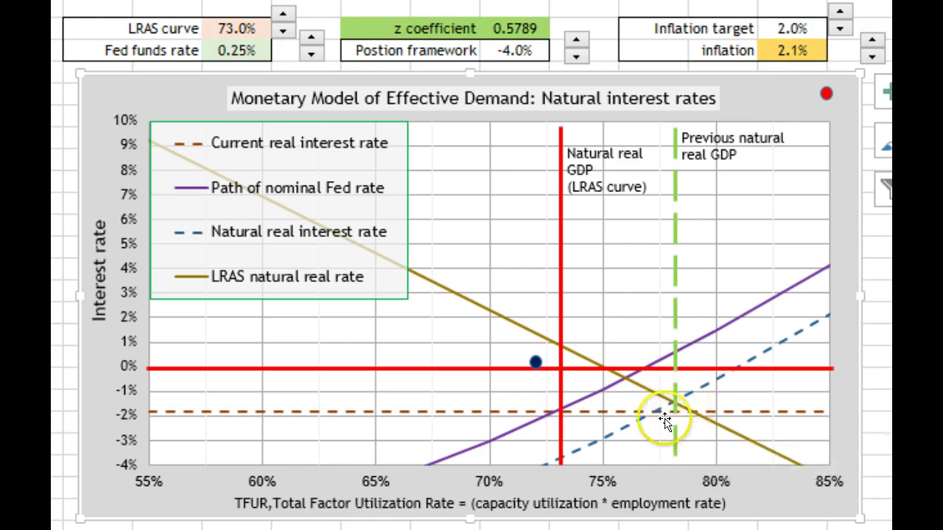
left_click(673, 350)
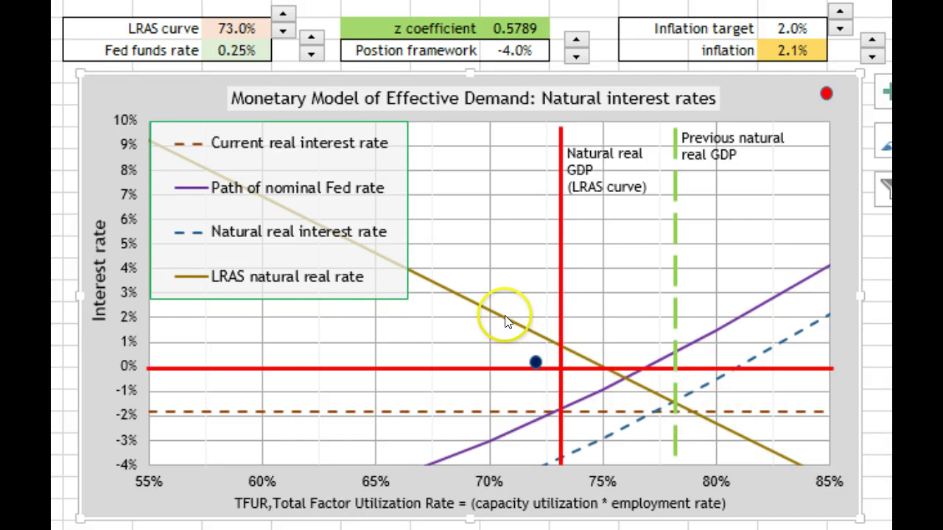
Raise the position framework from -4.0% back up to 6.5%
left_click(577, 40)
left_click(577, 40)
left_click(577, 41)
left_click(576, 41)
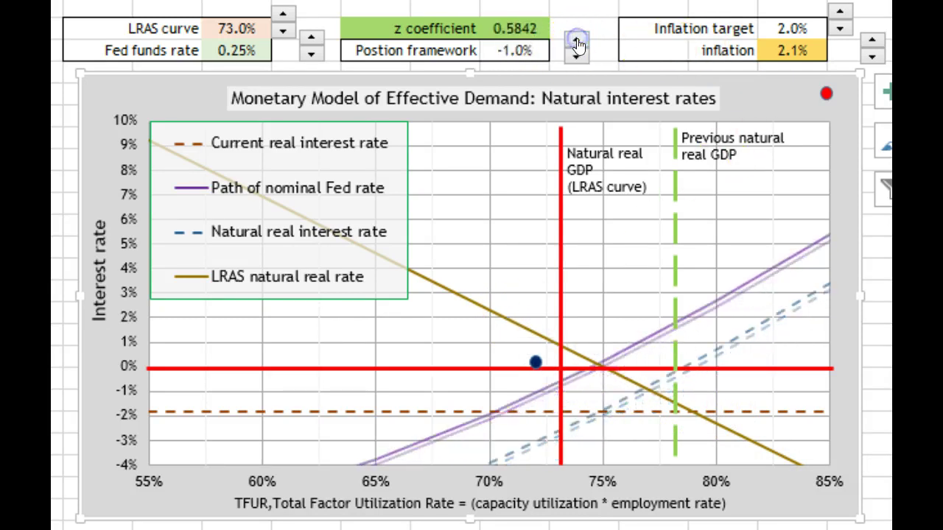
left_click(577, 41)
left_click(577, 40)
left_click(576, 40)
left_click(576, 41)
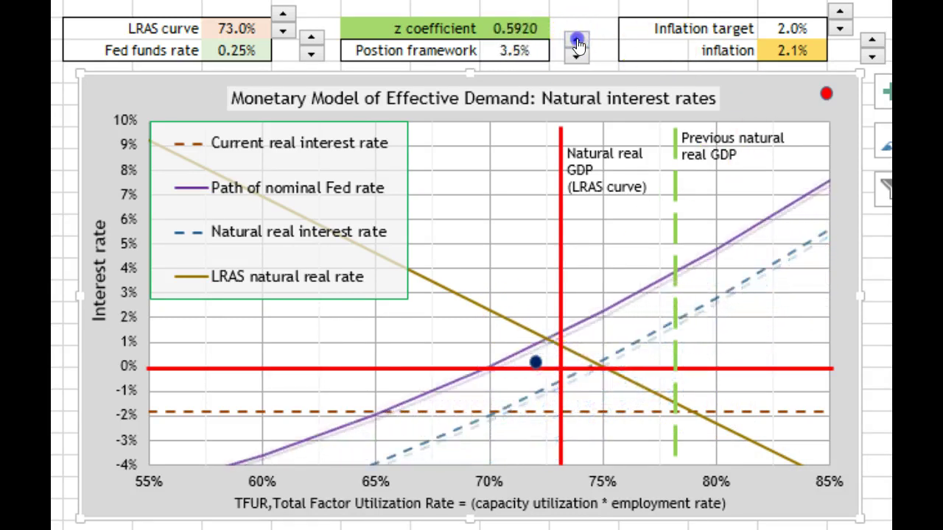
left_click(577, 40)
left_click(577, 41)
left_click(577, 40)
left_click(576, 40)
left_click(577, 41)
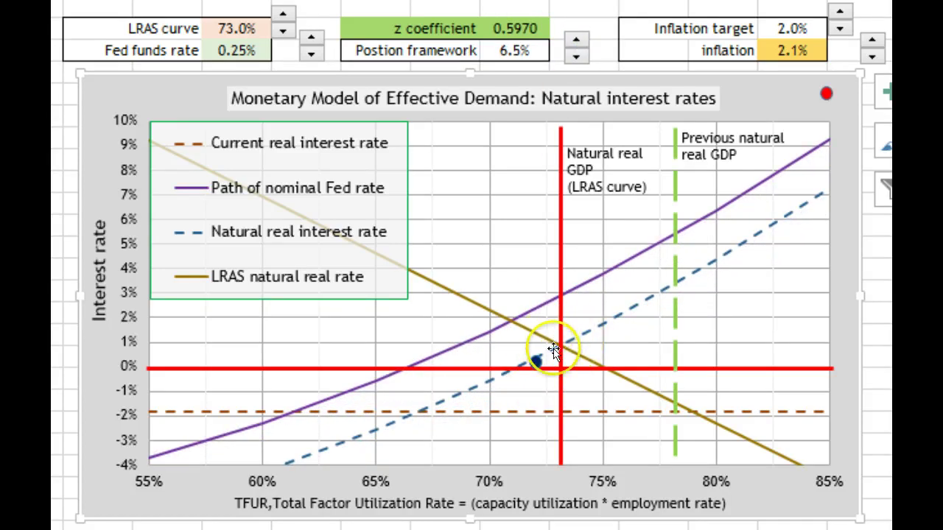
mouse_move(552, 357)
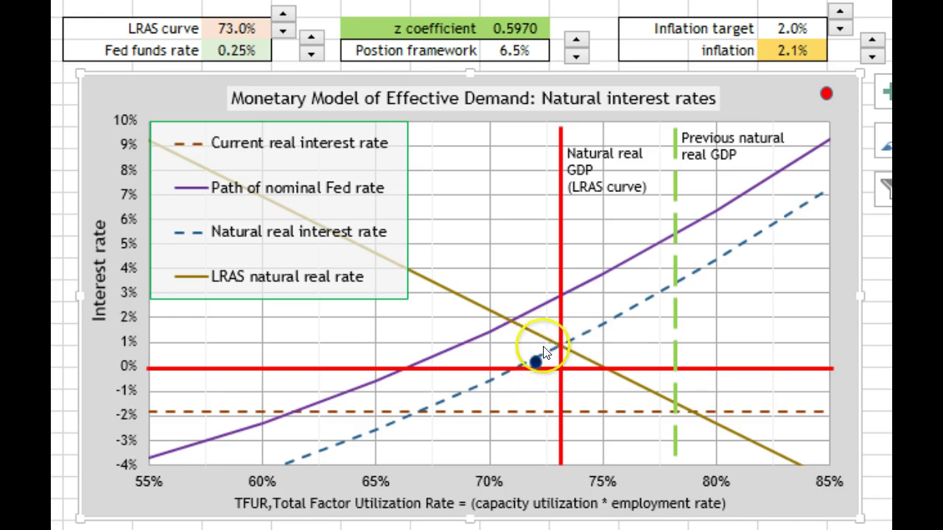
Raise the Fed funds rate from 0.25% up to 3.00%
left_click(311, 39)
left_click(311, 39)
left_click(310, 38)
left_click(310, 39)
left_click(311, 38)
left_click(311, 38)
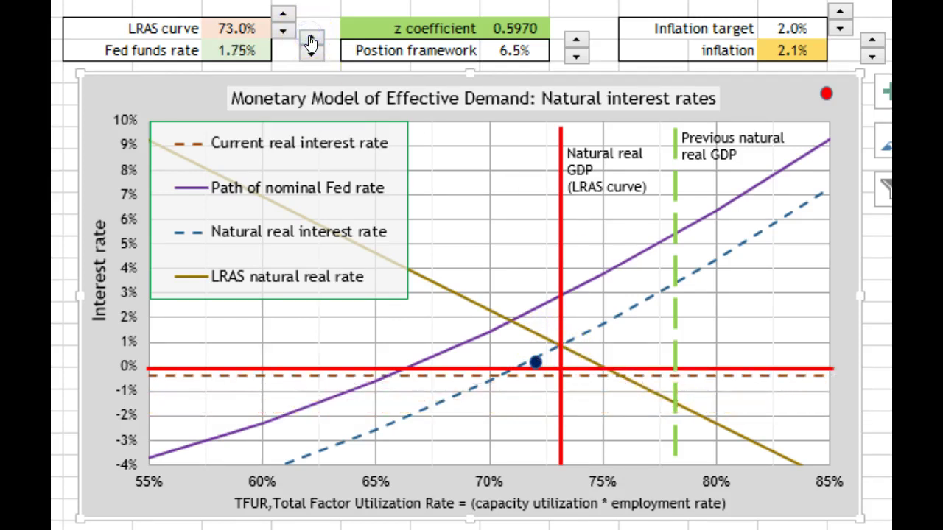
left_click(311, 38)
left_click(311, 38)
left_click(311, 38)
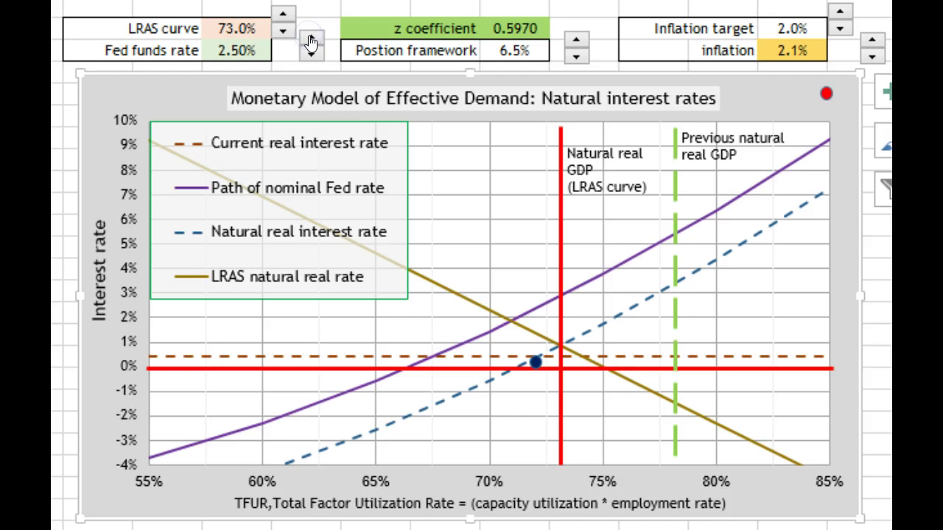
left_click(311, 38)
left_click(310, 39)
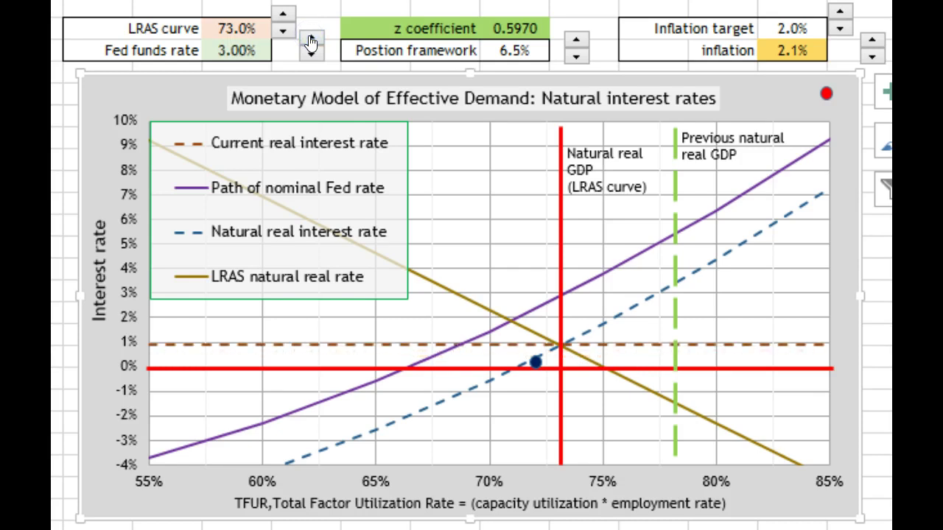